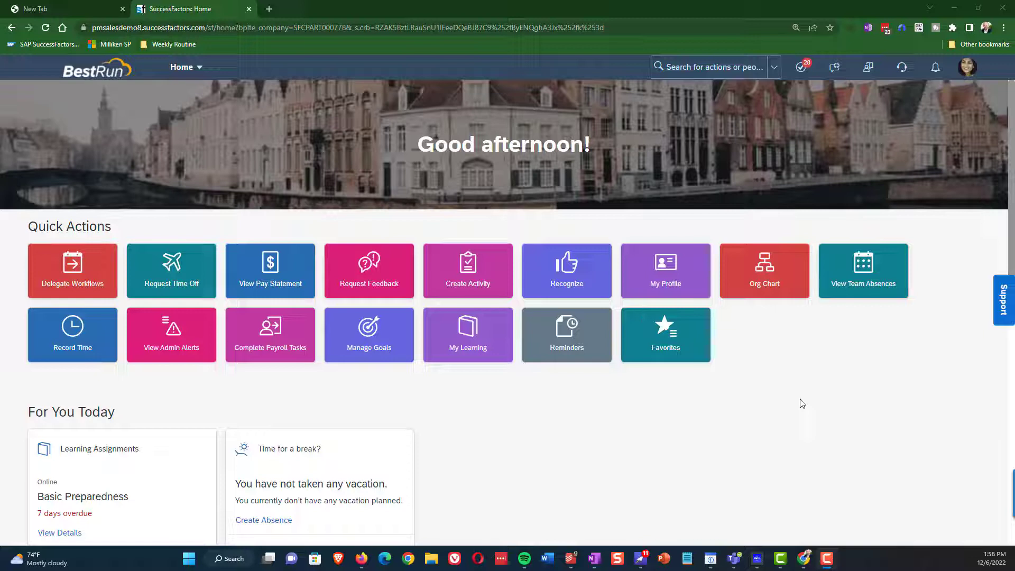
# Step: Find the Manage Business Configuration admin page through the action search and open it
pyautogui.click(711, 69)
pyautogui.write('man')
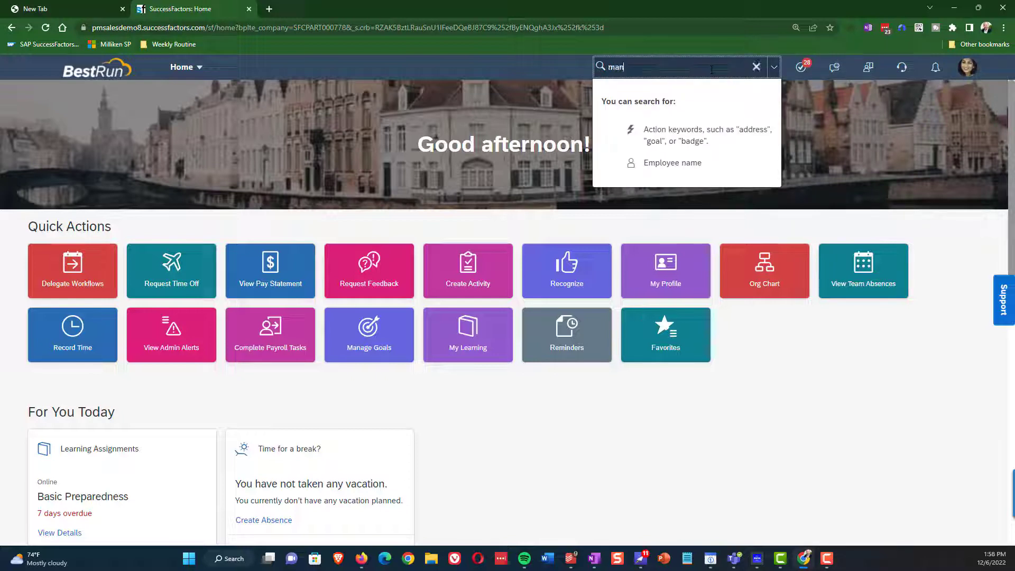
pyautogui.write('age business config')
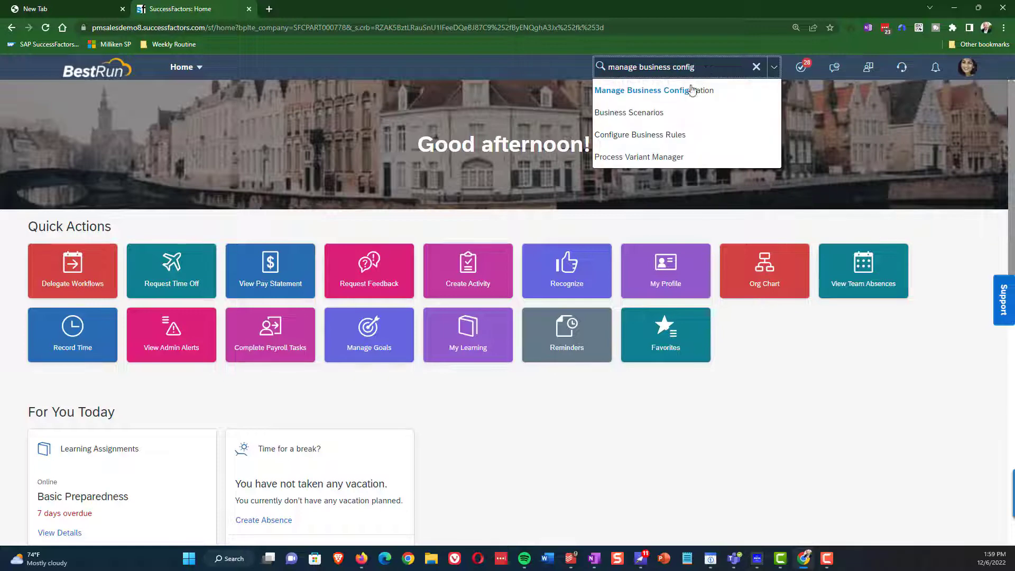
pyautogui.click(685, 91)
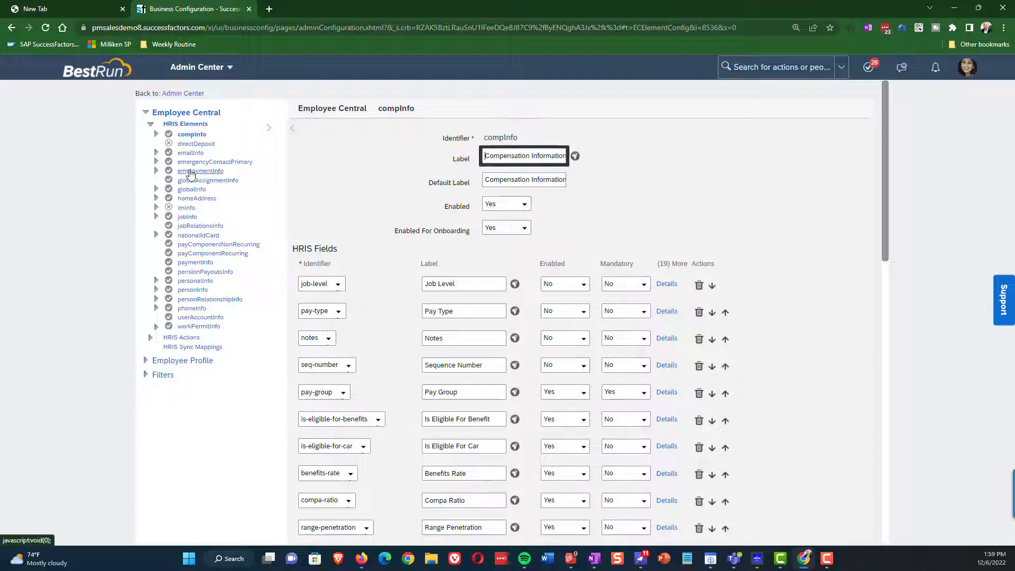
# Step: Expand the emailInfo, emergencyContactPrimary and employmentInfo HRIS elements to see their person type configuration options
pyautogui.click(156, 153)
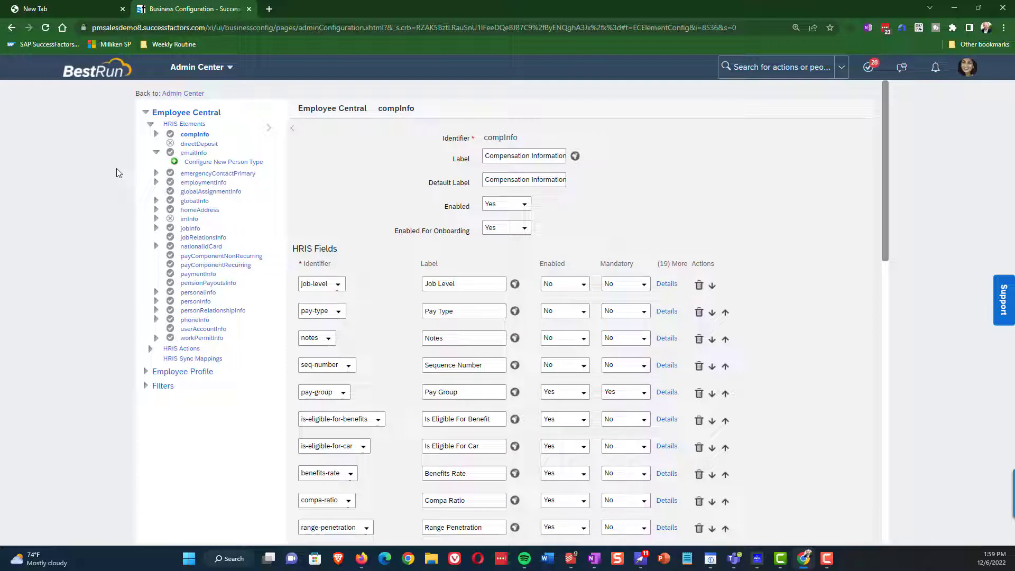
pyautogui.click(157, 173)
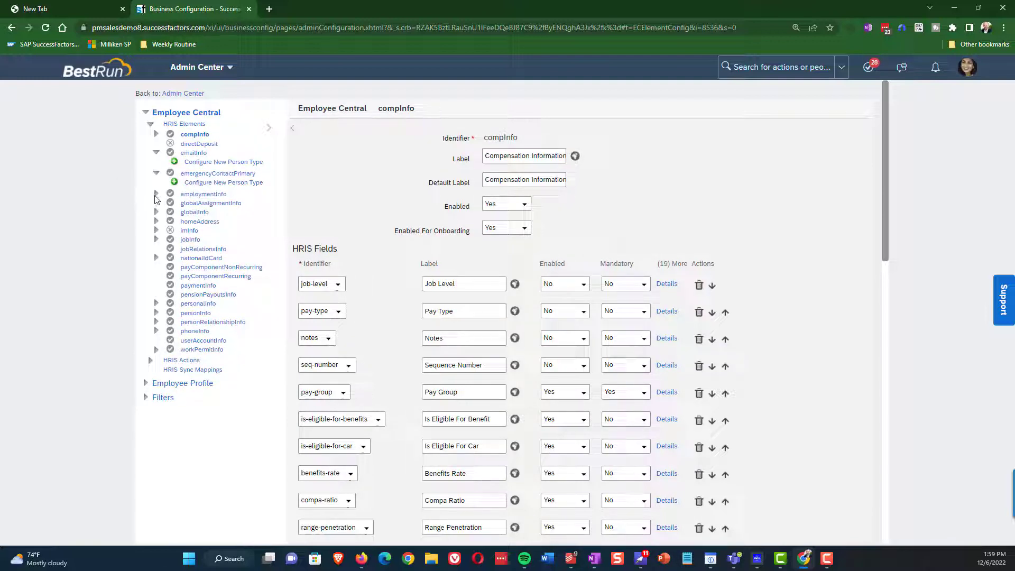
pyautogui.click(156, 193)
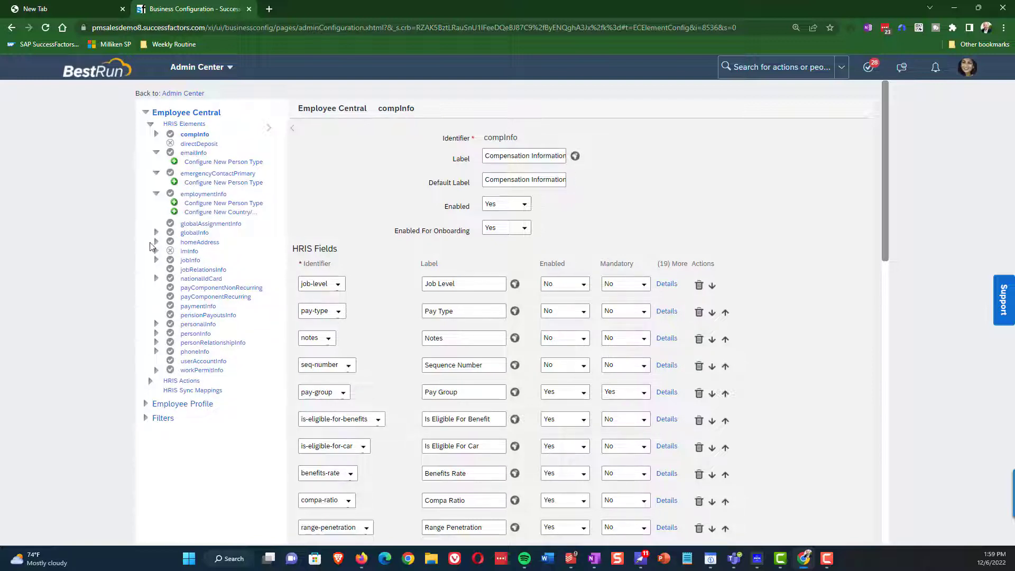
# Step: Open a new person type configuration under emergencyContactPrimary and view the available person types without choosing one
pyautogui.click(211, 183)
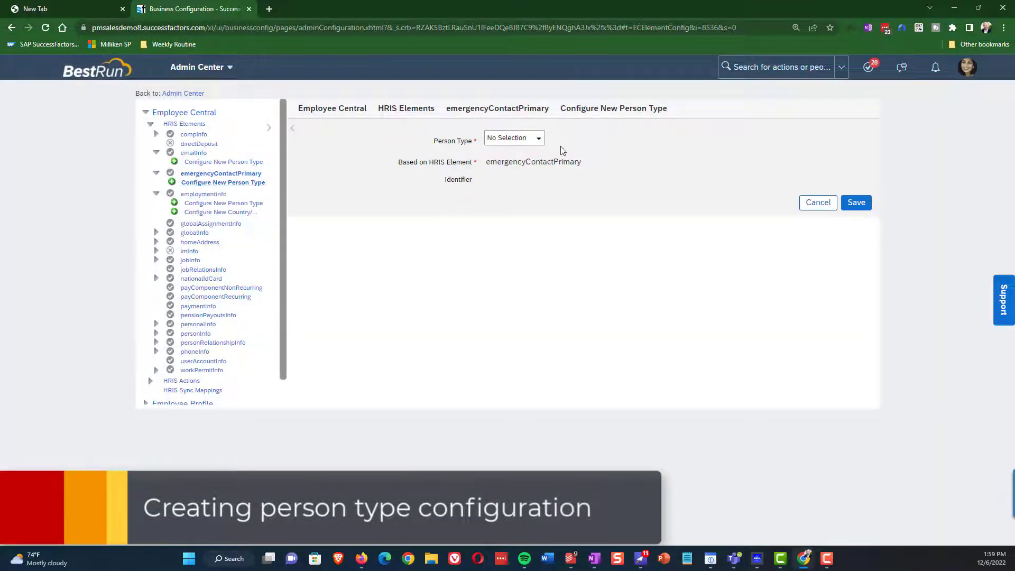
pyautogui.click(538, 139)
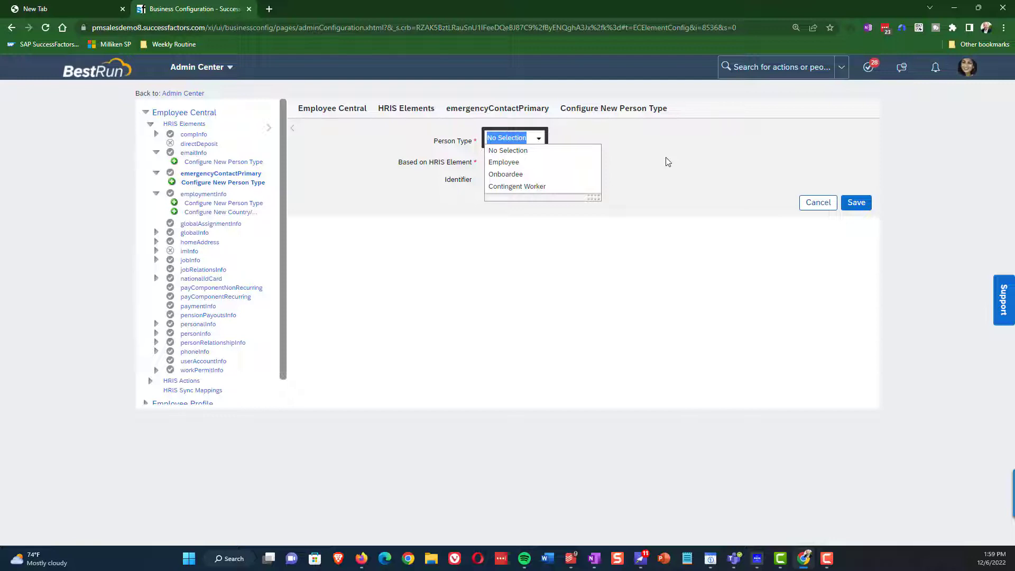
pyautogui.click(668, 162)
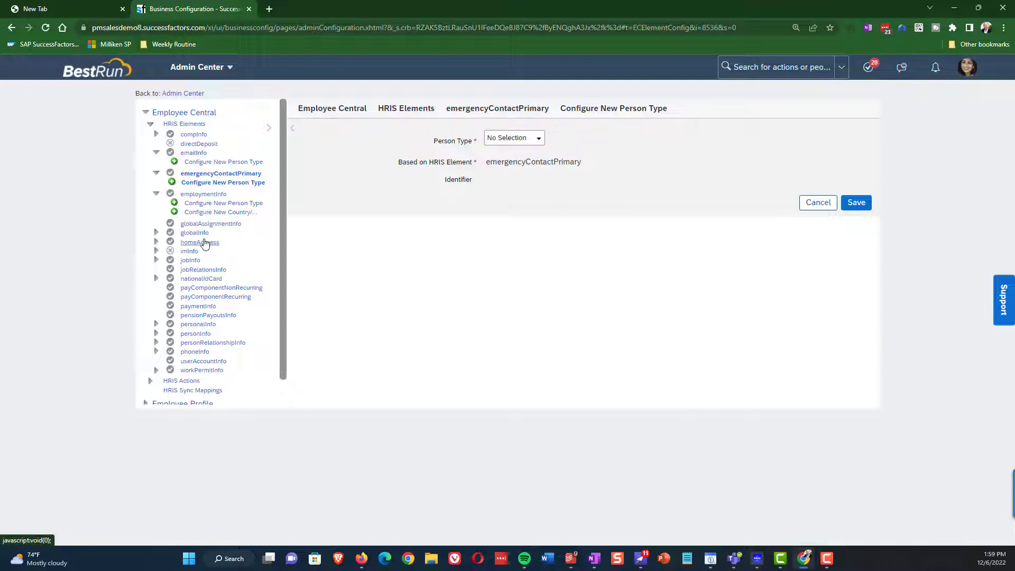
# Step: Collapse the emailInfo, emergencyContactPrimary and employmentInfo elements and cancel the new person type configuration
pyautogui.click(156, 152)
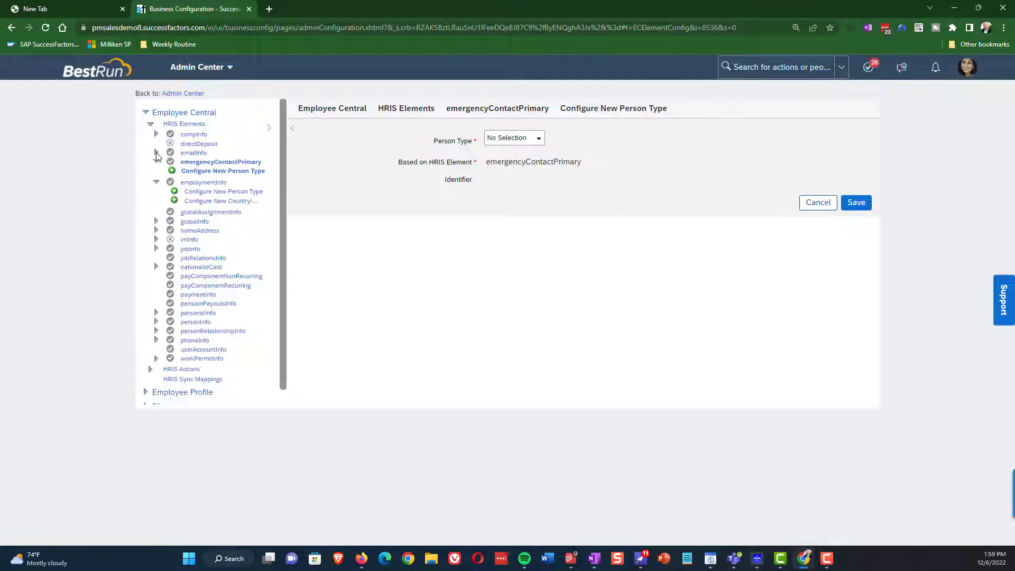
pyautogui.click(156, 161)
pyautogui.click(156, 170)
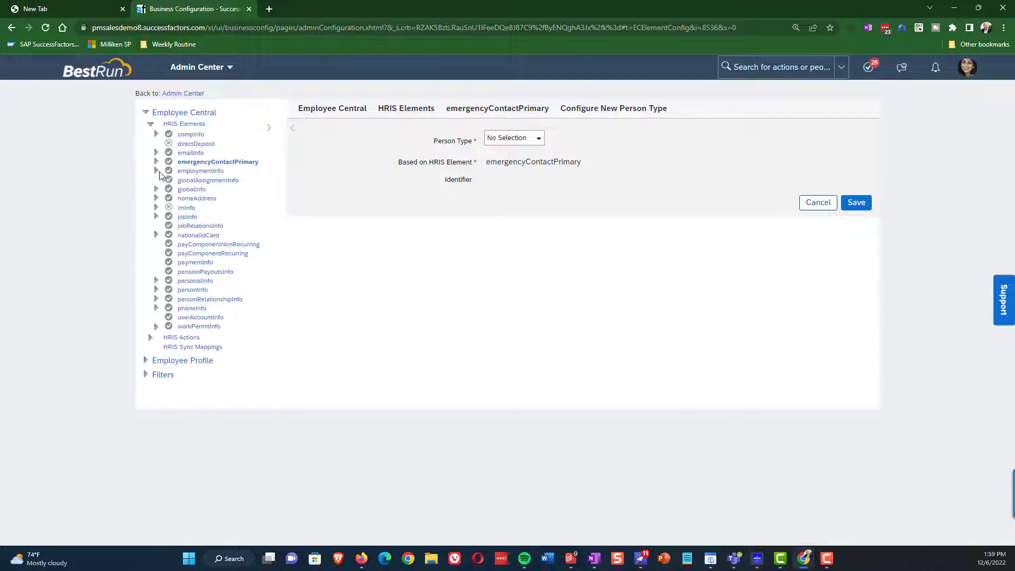
pyautogui.click(822, 204)
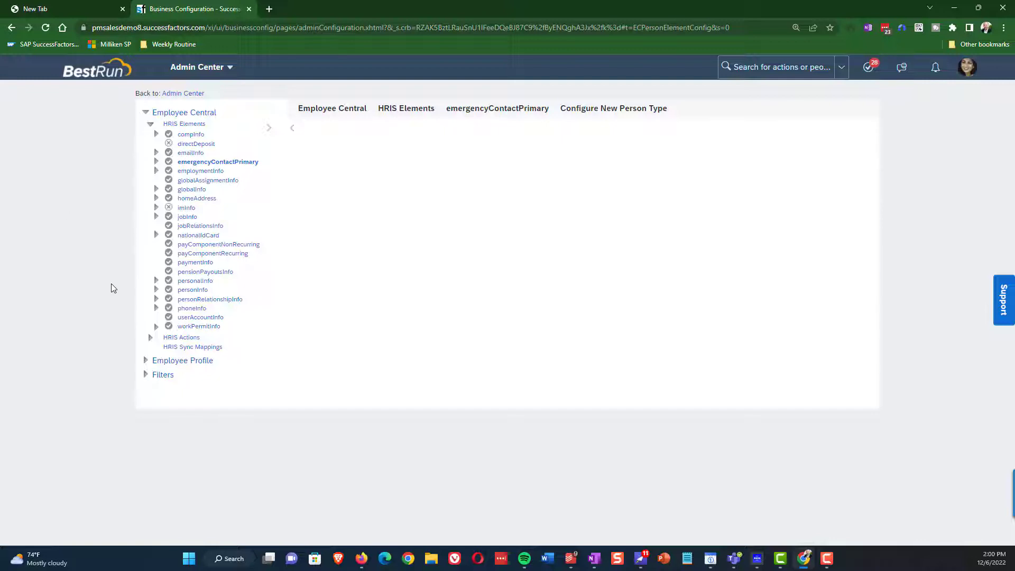
# Step: Expand personInfo and review the HRIS fields of the base element and of its contingent worker configuration
pyautogui.click(157, 290)
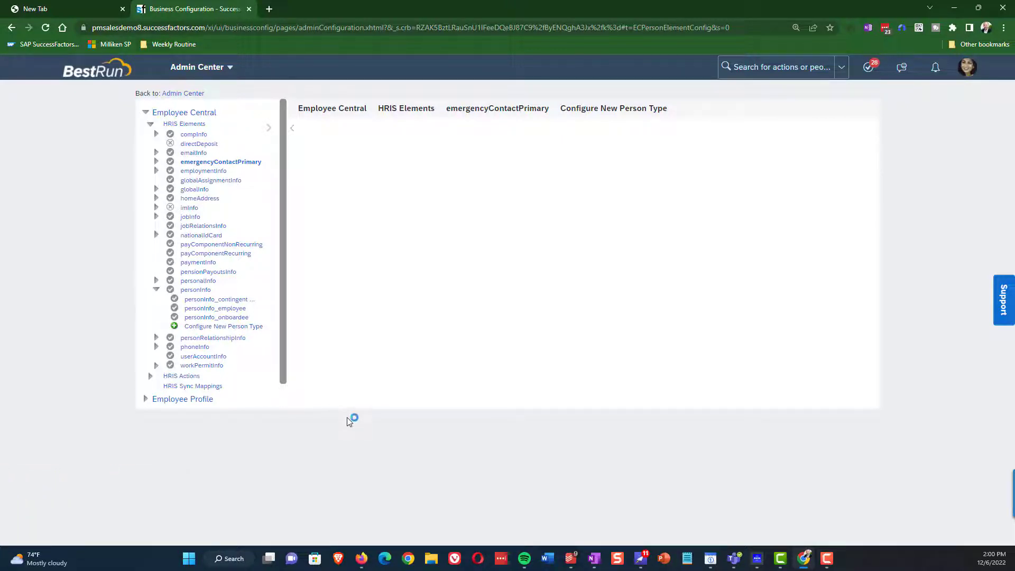
pyautogui.click(203, 291)
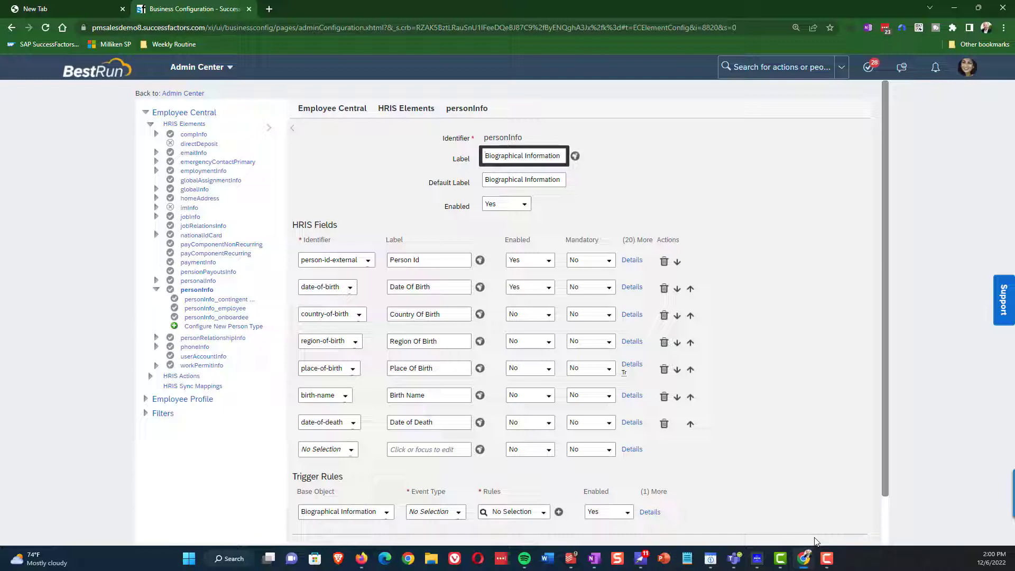
pyautogui.click(796, 498)
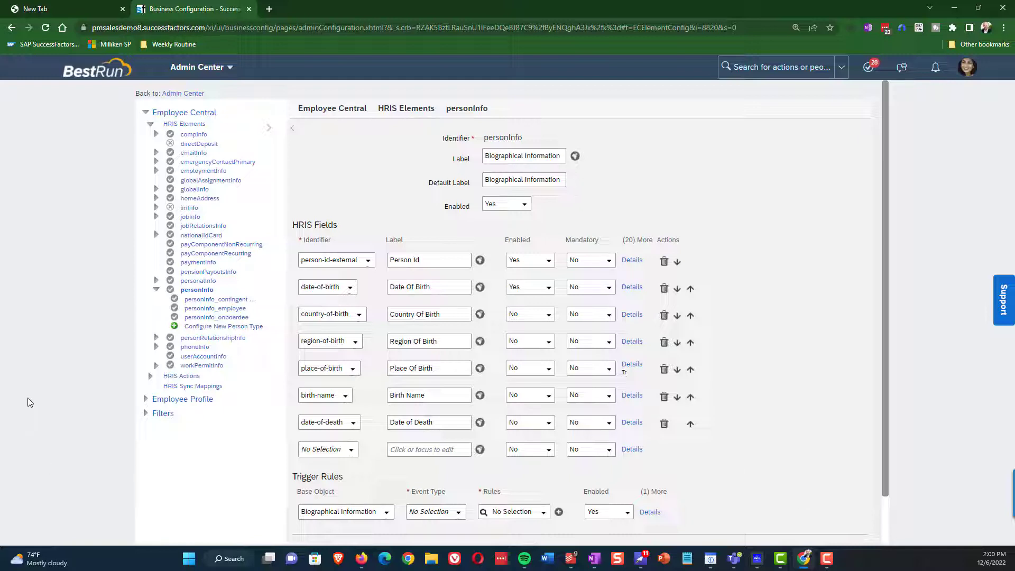
pyautogui.click(236, 300)
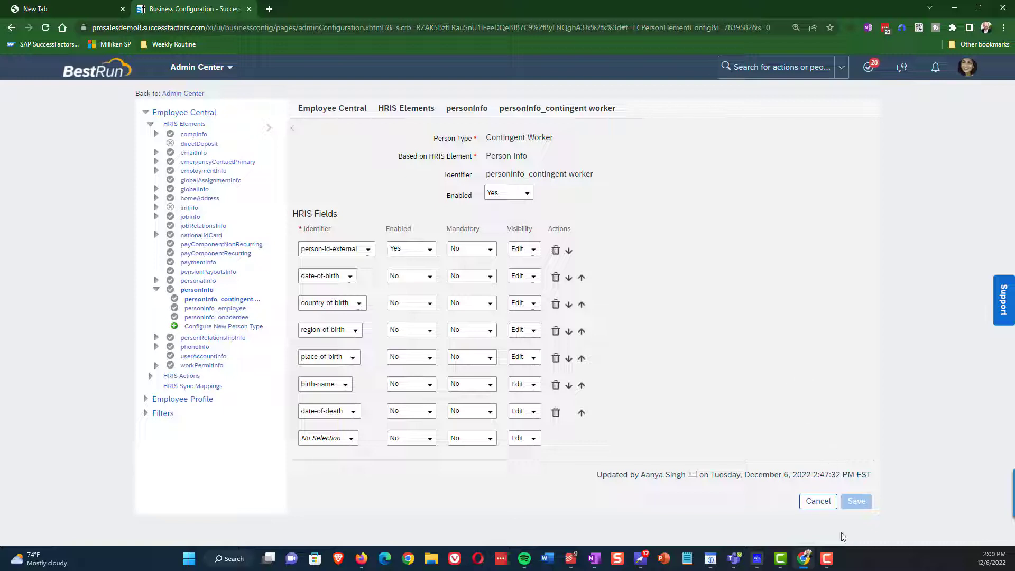
pyautogui.click(817, 501)
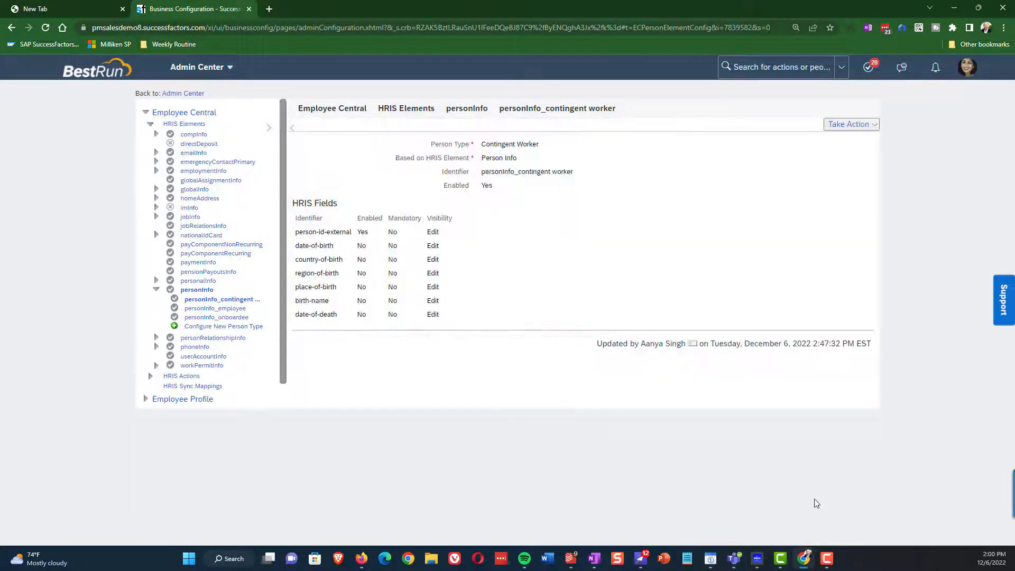
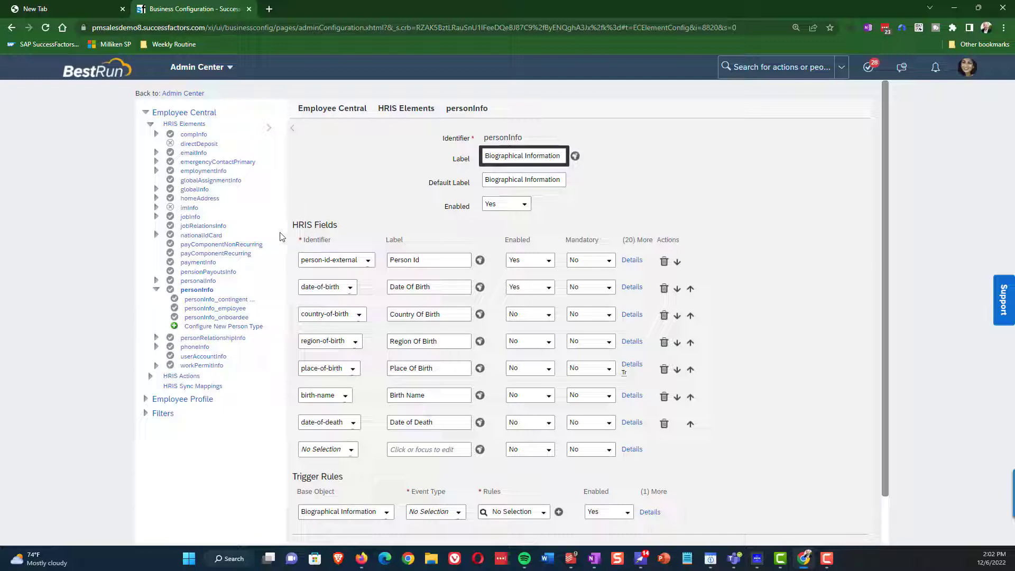
# Step: Compare the HRIS field settings of the contingent worker, employee and onboardee configurations under personInfo
pyautogui.click(240, 302)
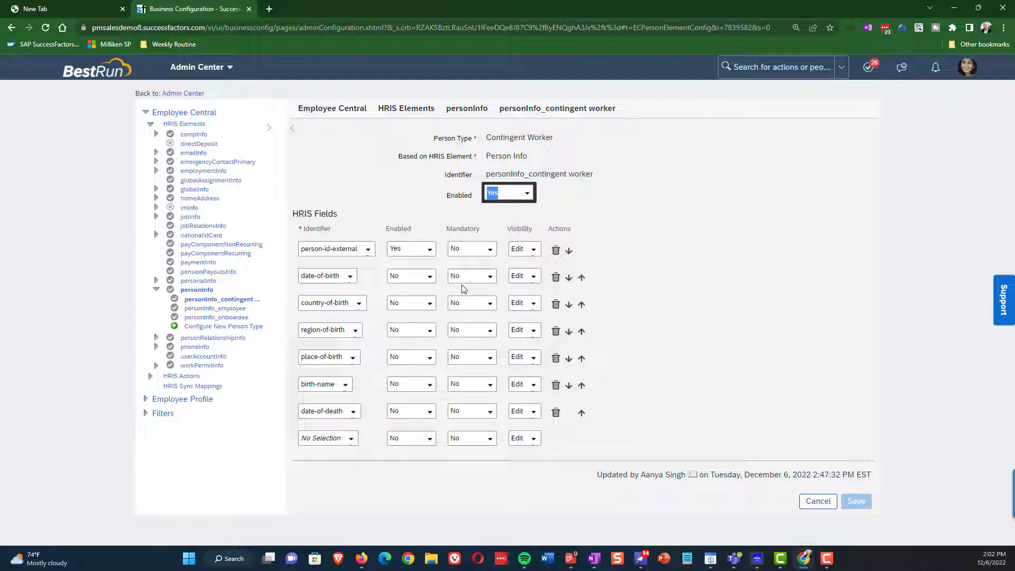
pyautogui.click(263, 317)
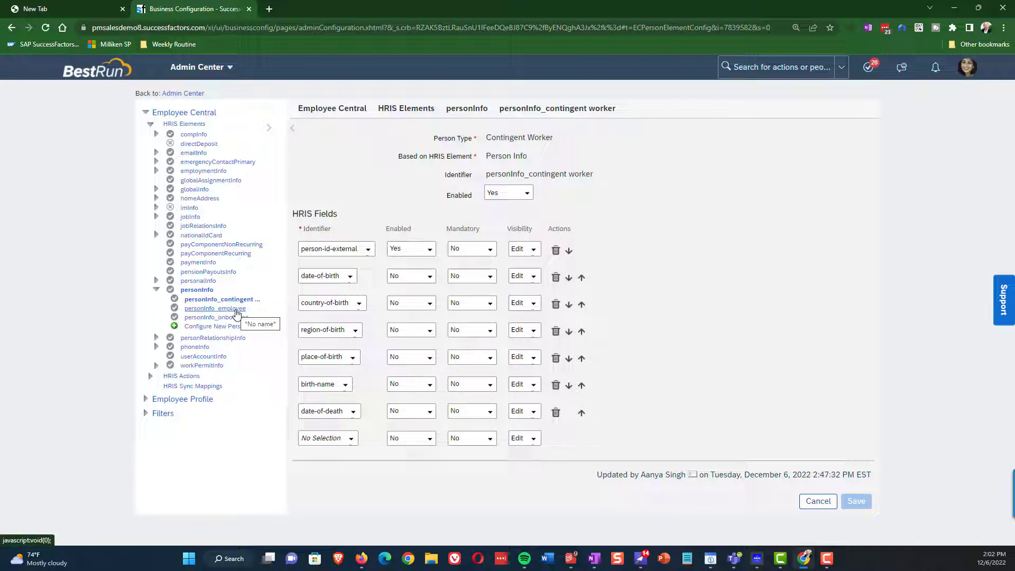
pyautogui.click(237, 313)
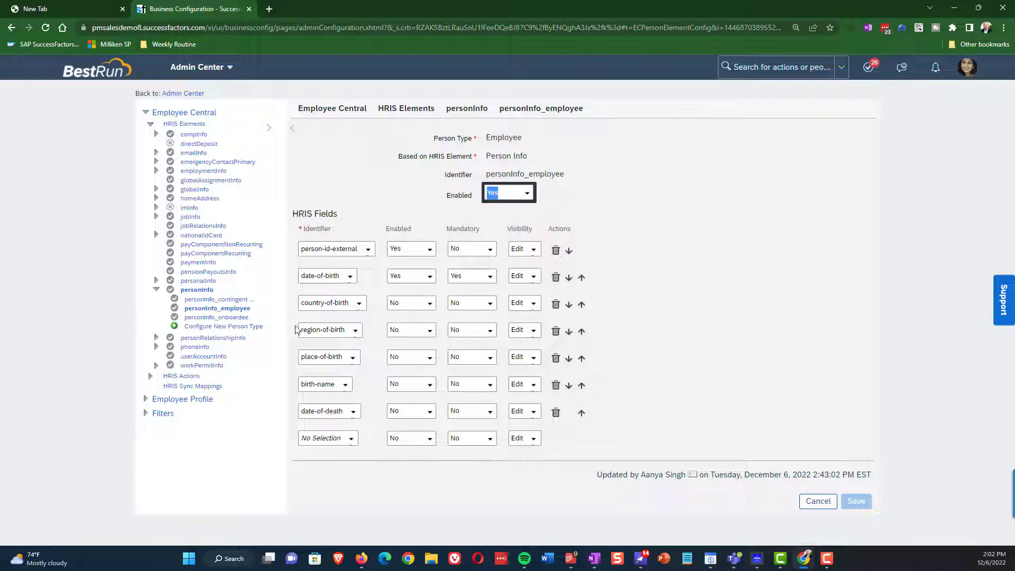
pyautogui.click(238, 319)
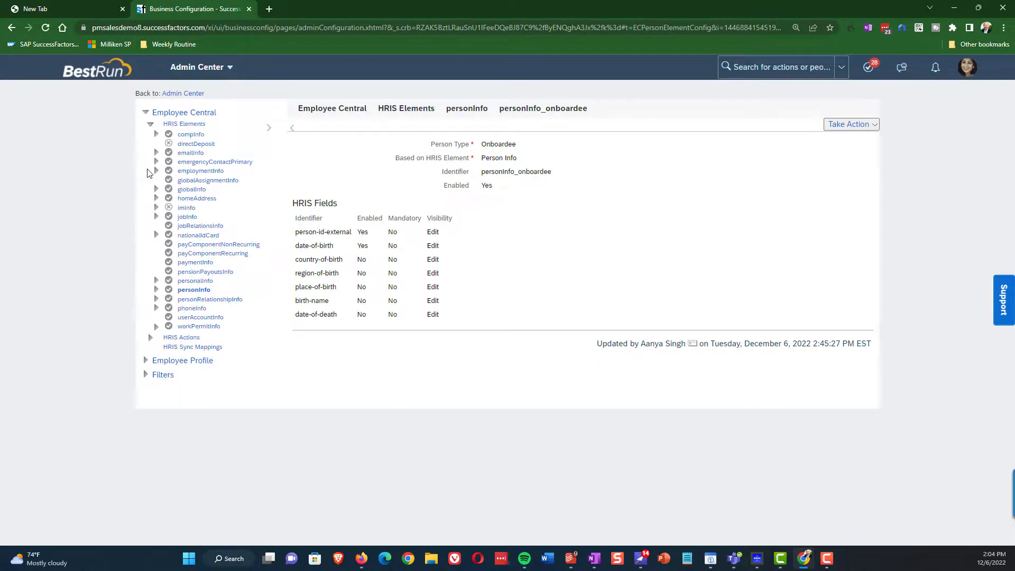
# Step: Examine which country and person type configurations are nested under compInfo, jobInfo and jobInfo_USA
pyautogui.click(157, 135)
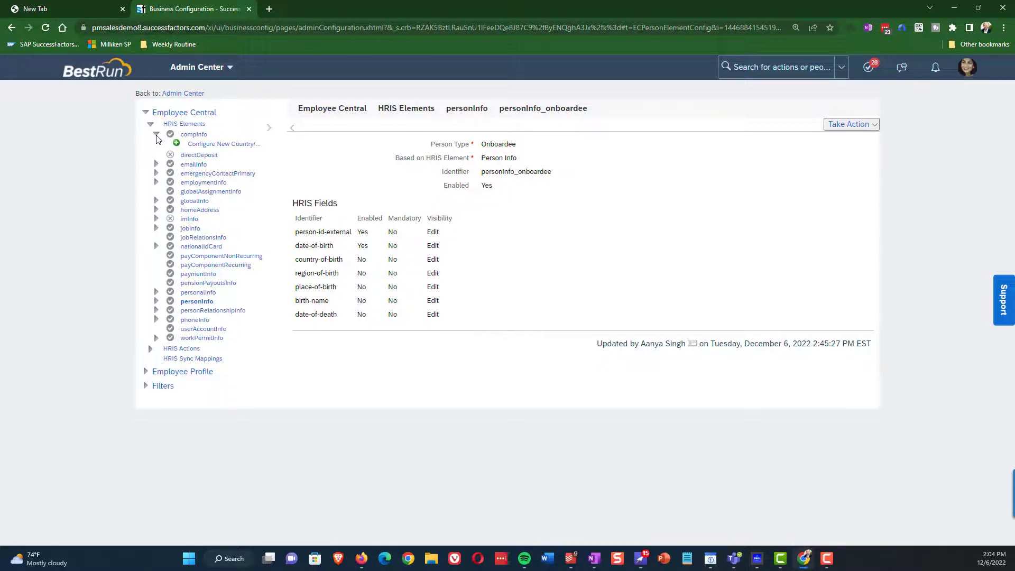
pyautogui.click(157, 135)
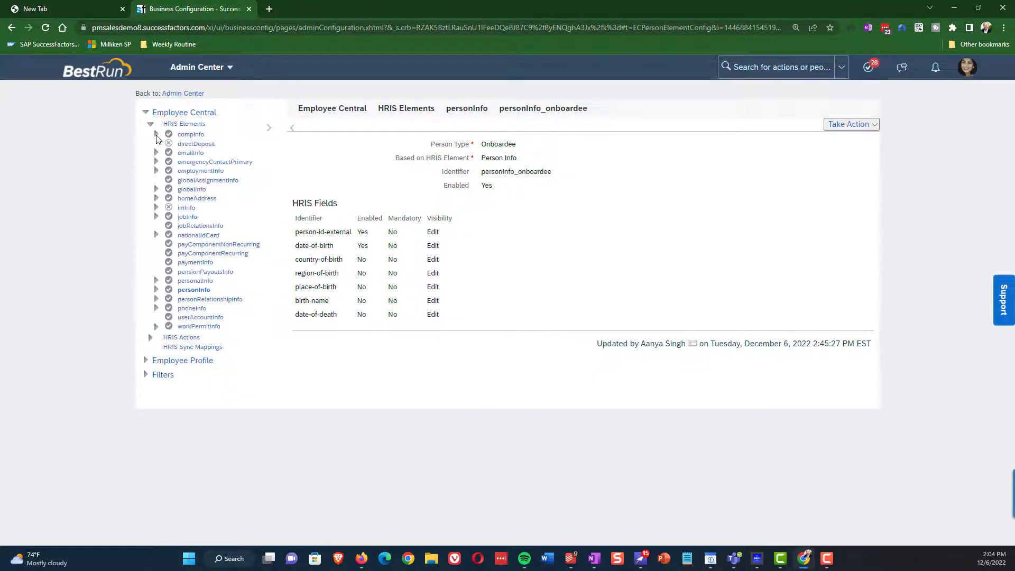
pyautogui.click(156, 217)
pyautogui.scroll(-3, 165, 195)
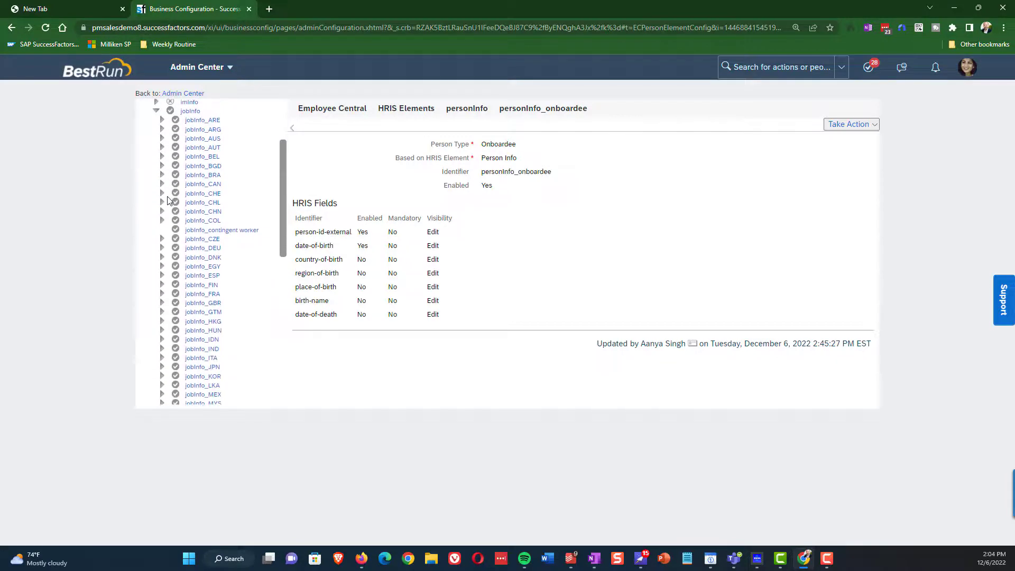
pyautogui.scroll(-3, 167, 200)
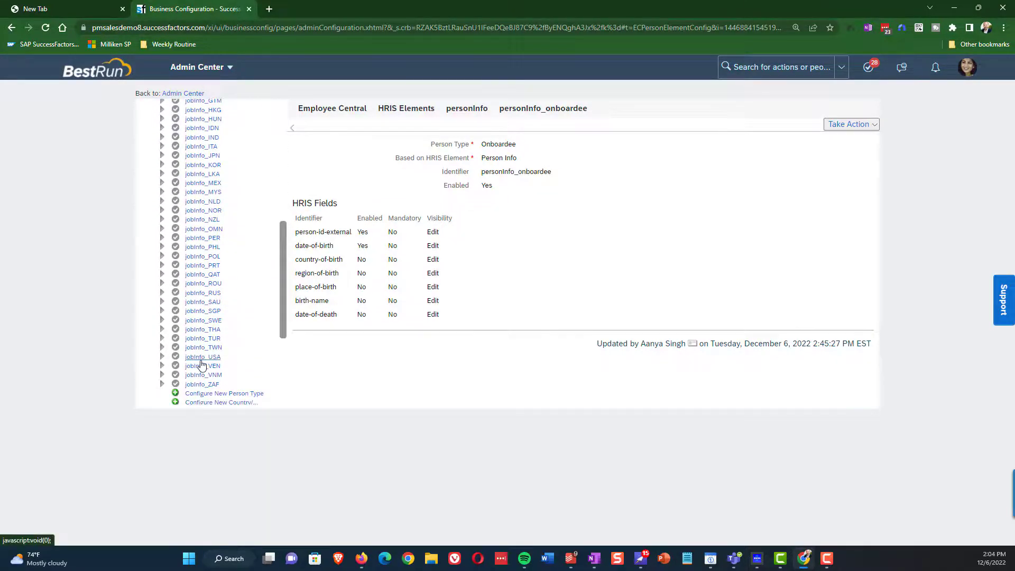
pyautogui.click(162, 358)
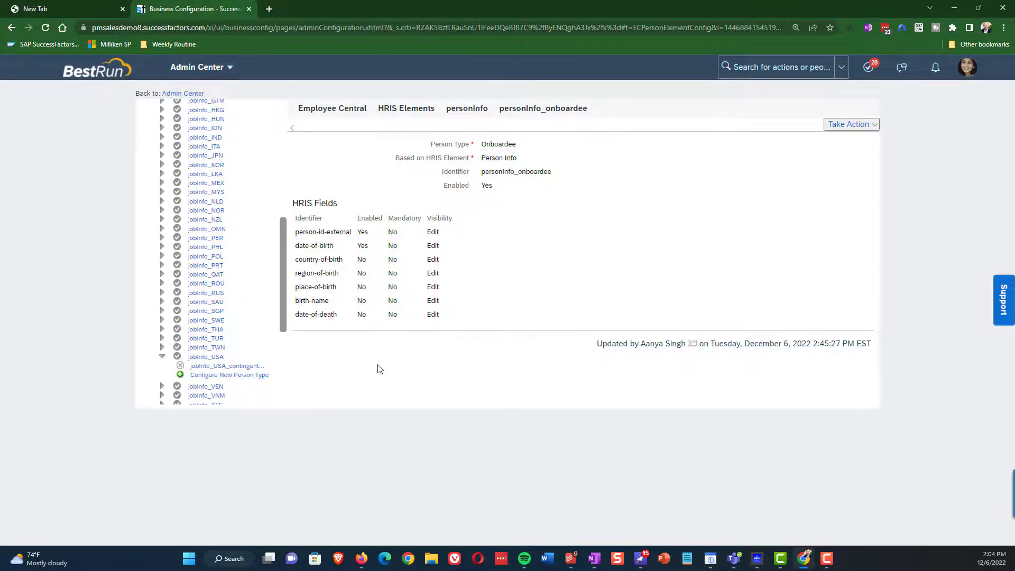
pyautogui.click(163, 357)
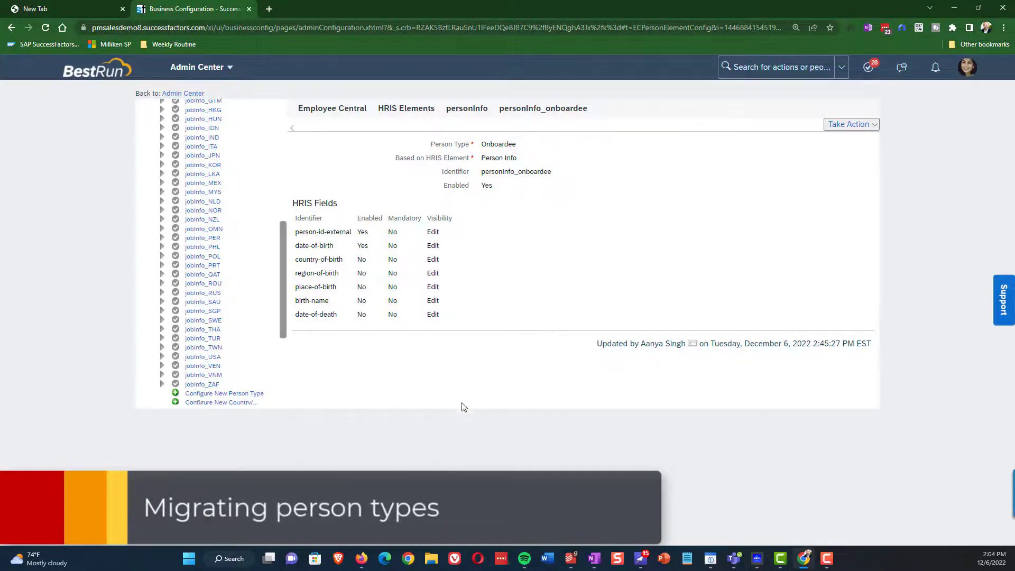
# Step: Open the Manage Data page and select Person Element Configuration as the object type to search
pyautogui.click(762, 66)
pyautogui.write('manage data')
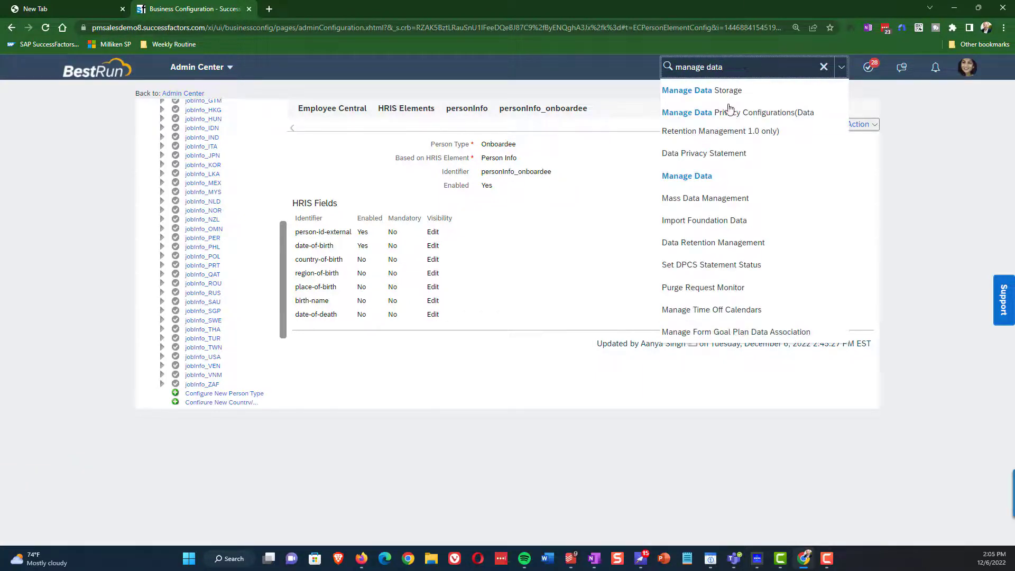
pyautogui.click(708, 178)
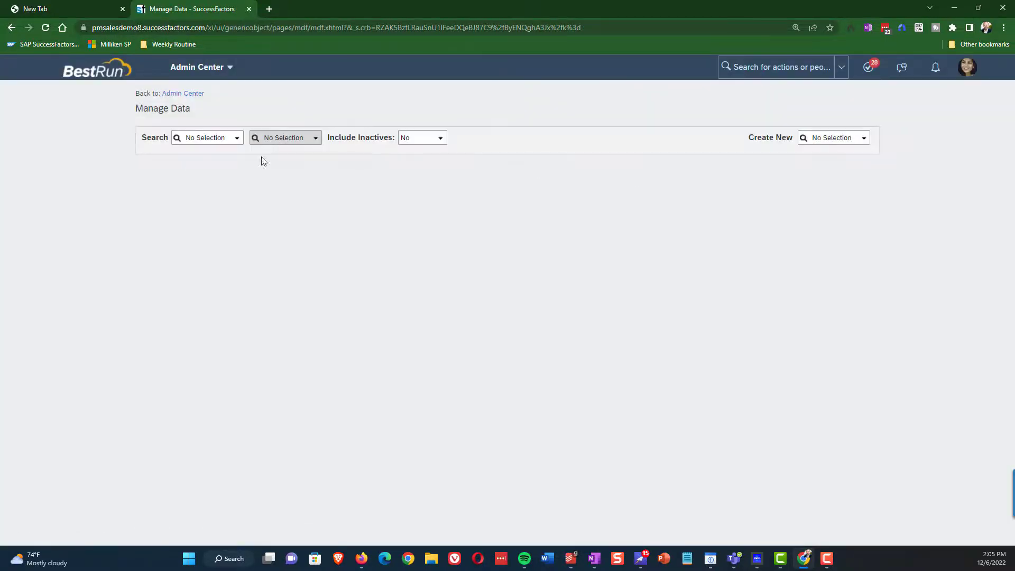
pyautogui.click(208, 138)
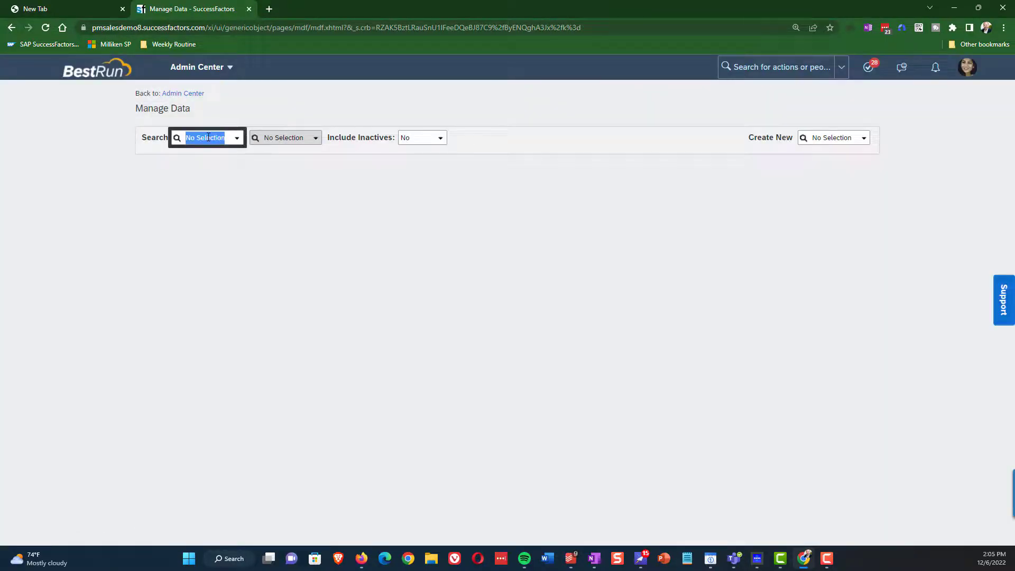
pyautogui.write('person')
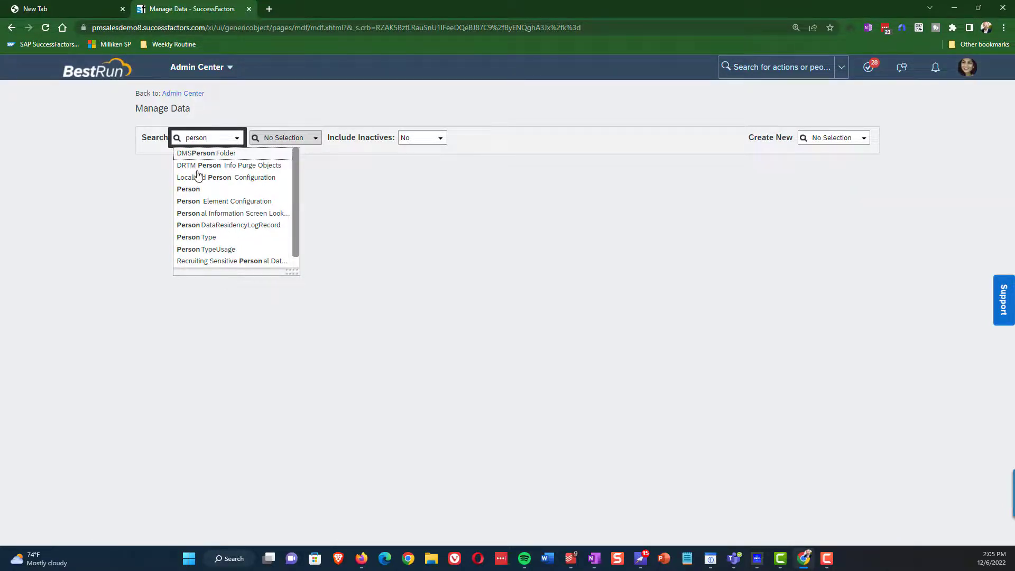
pyautogui.click(210, 203)
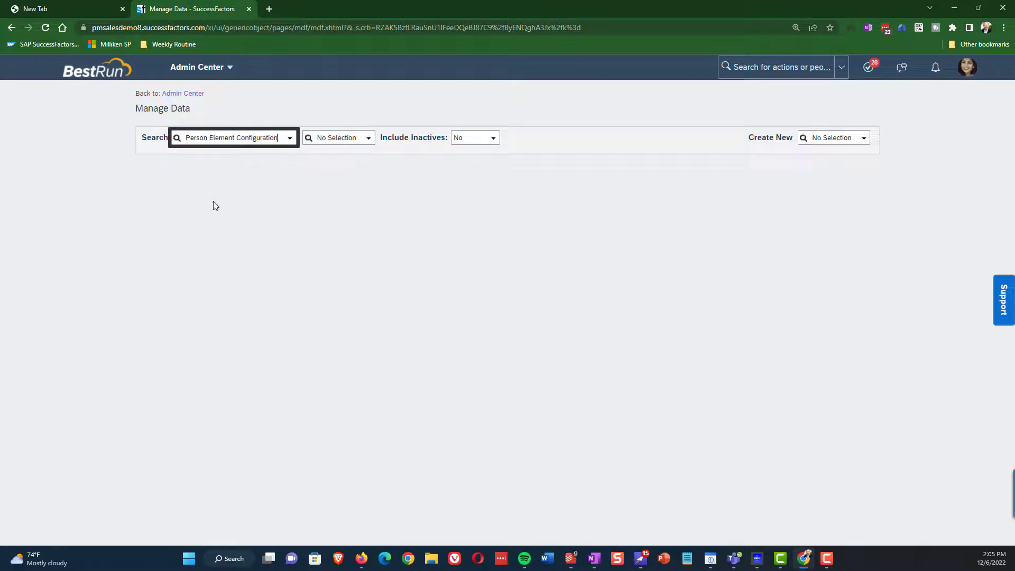
# Step: Display the jobInfo_contingent worker record and switch to the personalInfo_contingent worker record
pyautogui.click(370, 138)
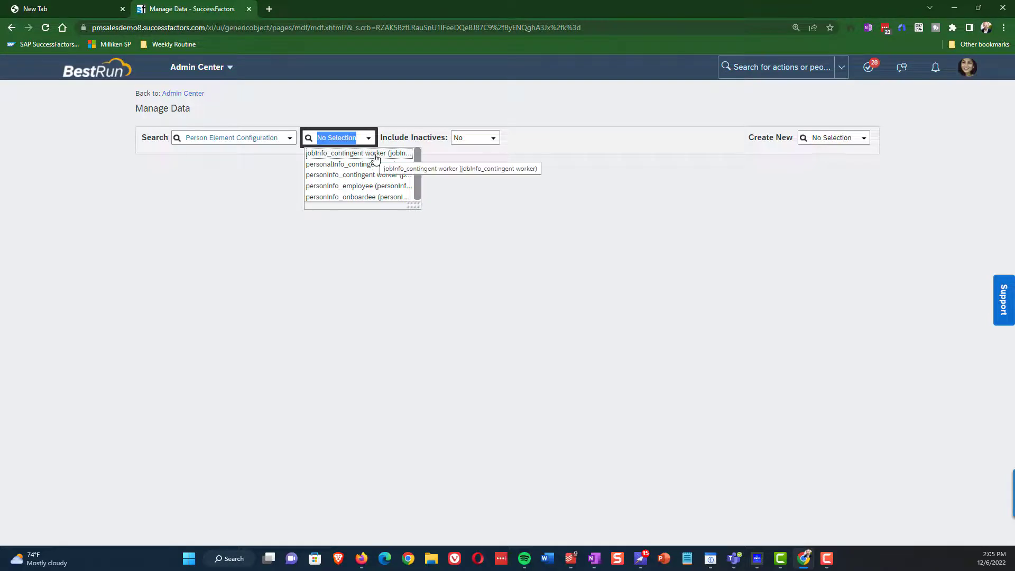
pyautogui.click(378, 154)
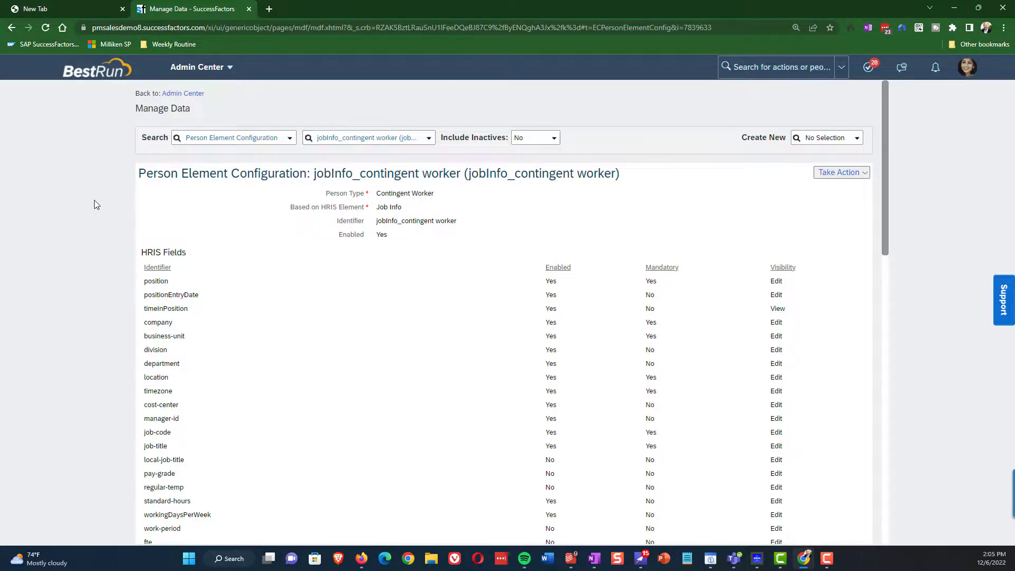
pyautogui.click(428, 138)
pyautogui.click(392, 169)
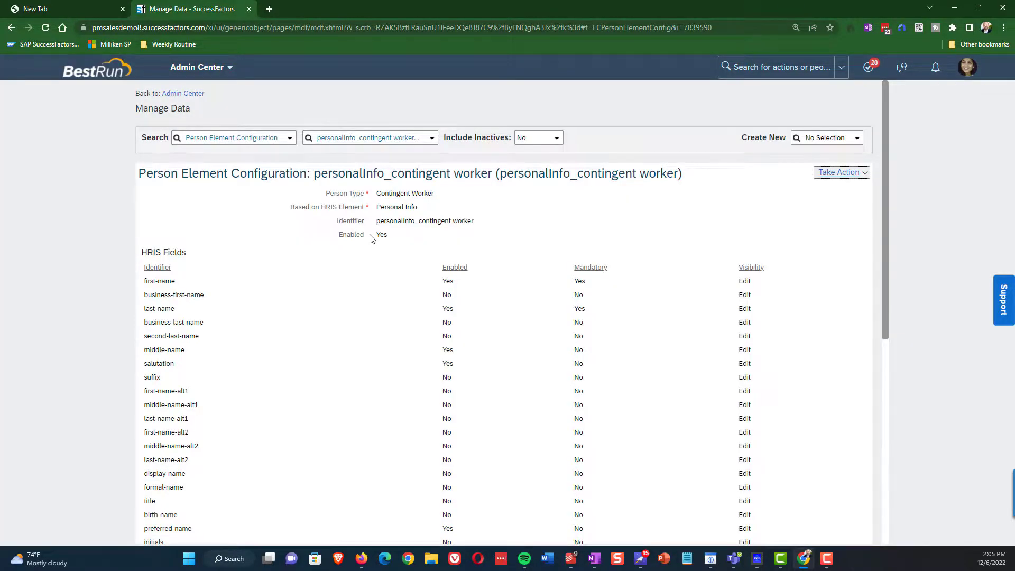